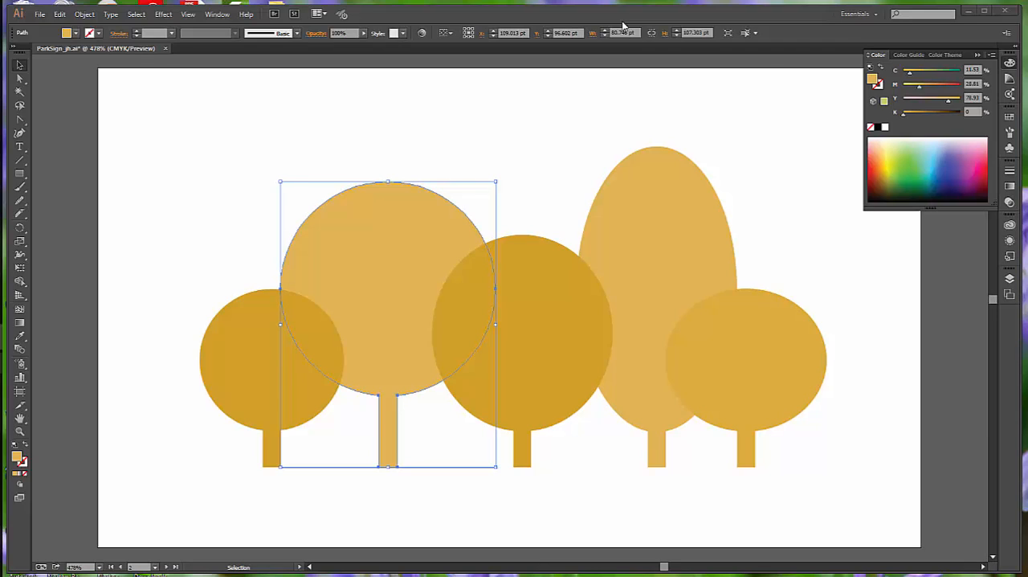
On artboard 1, use the Eyedropper to apply the teal sign bar's color to the leftmost white tree in the logo
{"action": "left_click", "coordinate": [154, 567]}
{"action": "left_click", "coordinate": [166, 510]}
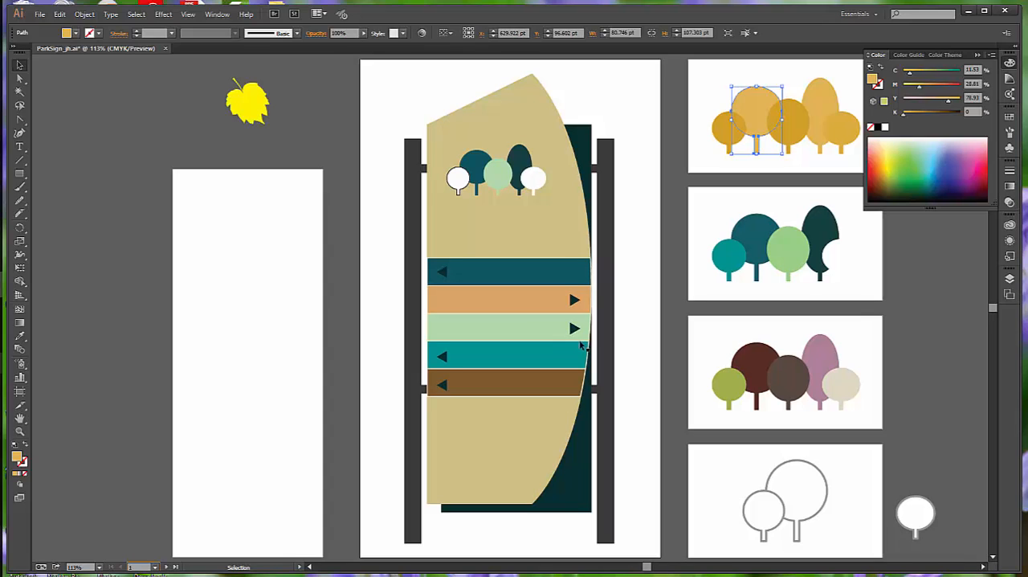
{"action": "left_click", "coordinate": [461, 182]}
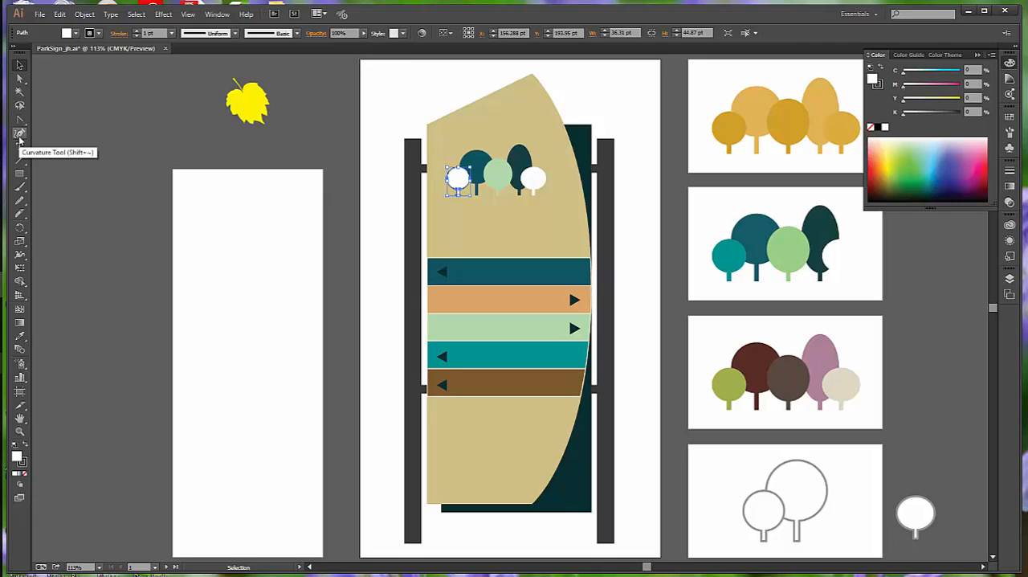
{"action": "left_click", "coordinate": [21, 337]}
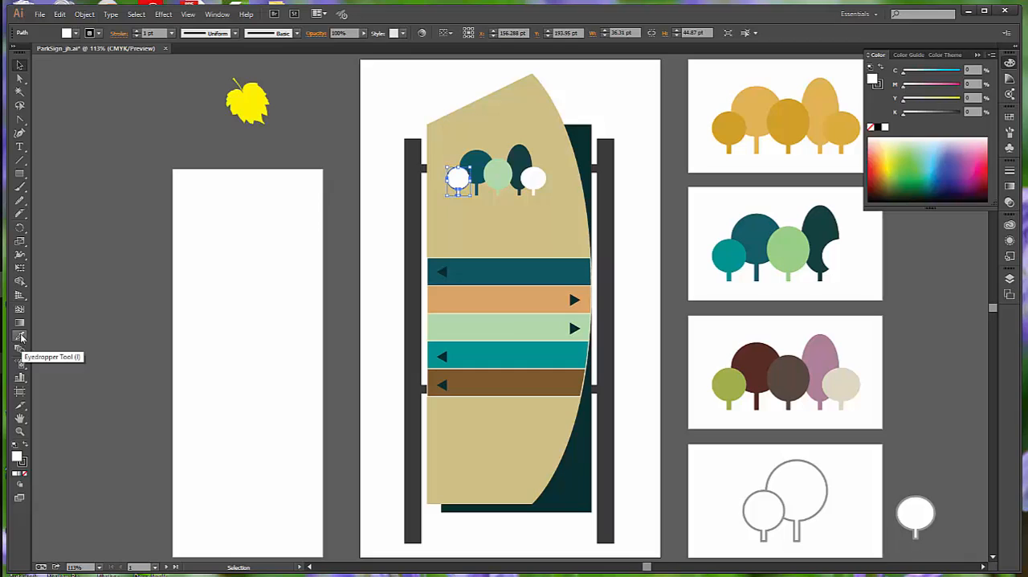
{"action": "left_click", "coordinate": [21, 337]}
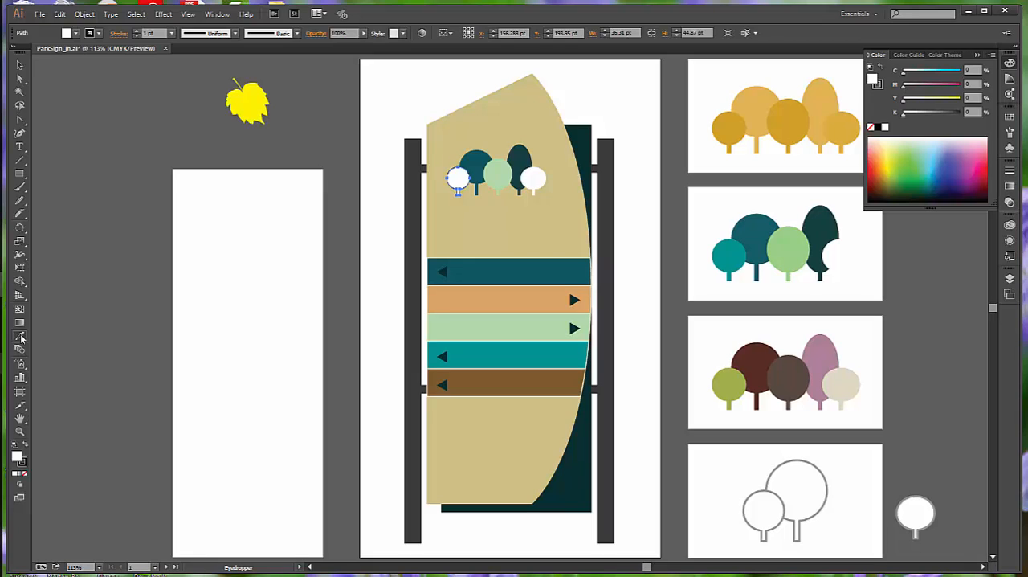
{"action": "left_click", "coordinate": [495, 351]}
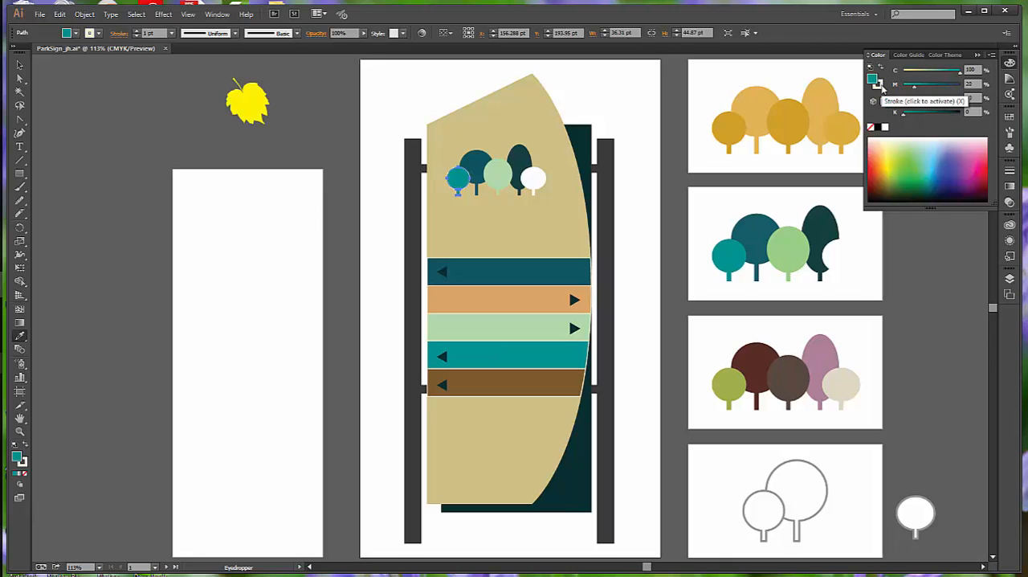
Set the leftmost logo tree's stroke to None, deselect it and save the document
{"action": "left_click", "coordinate": [878, 84]}
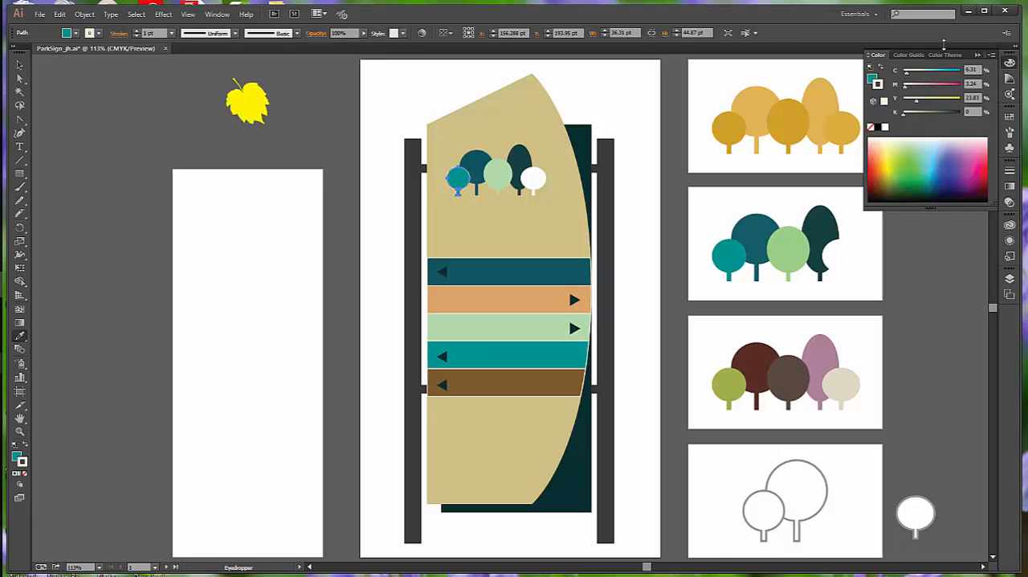
{"action": "left_click", "coordinate": [872, 78]}
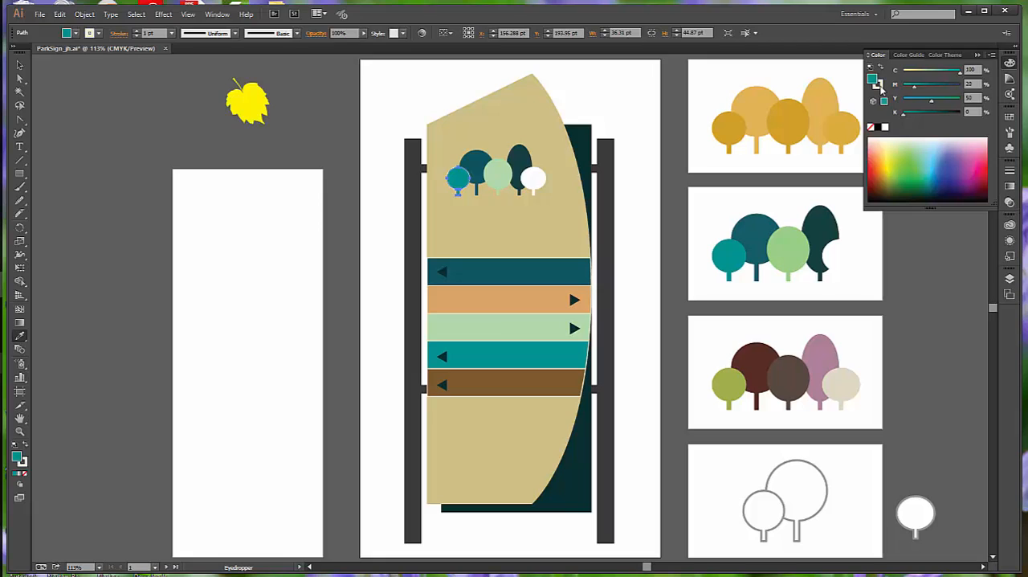
{"action": "left_click", "coordinate": [878, 84]}
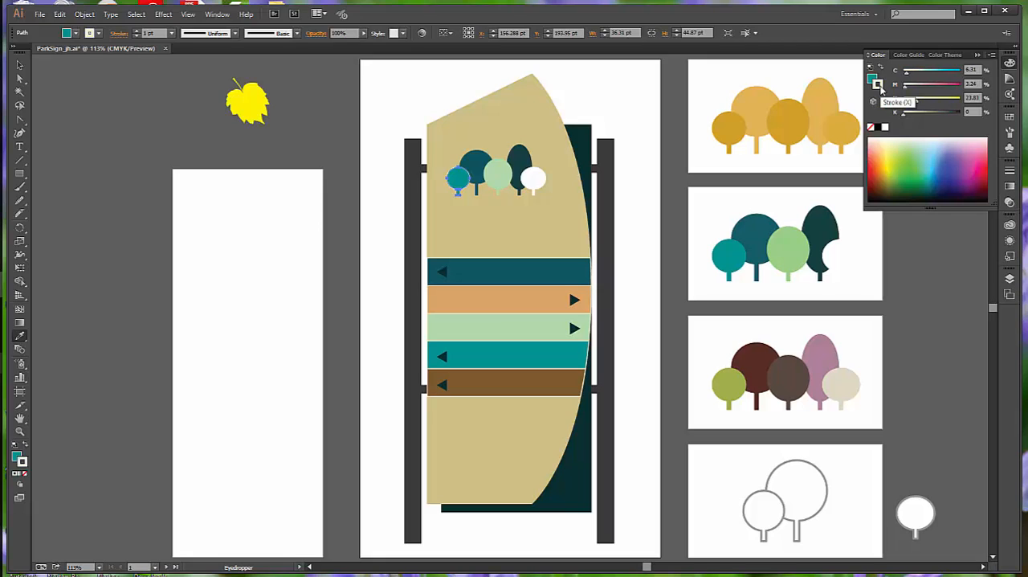
{"action": "left_click", "coordinate": [871, 130]}
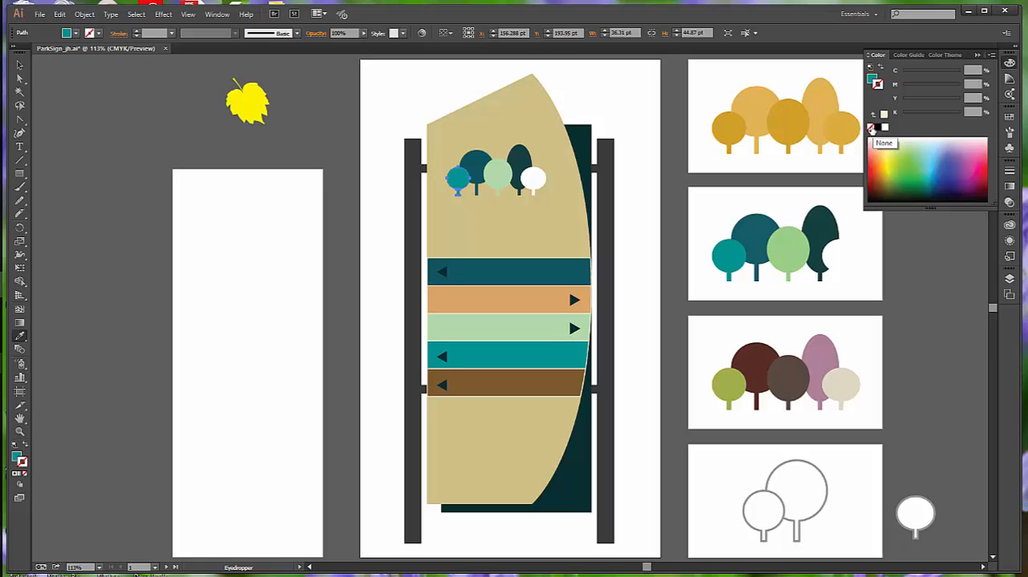
{"action": "left_click", "coordinate": [20, 65]}
{"action": "left_click", "coordinate": [173, 137]}
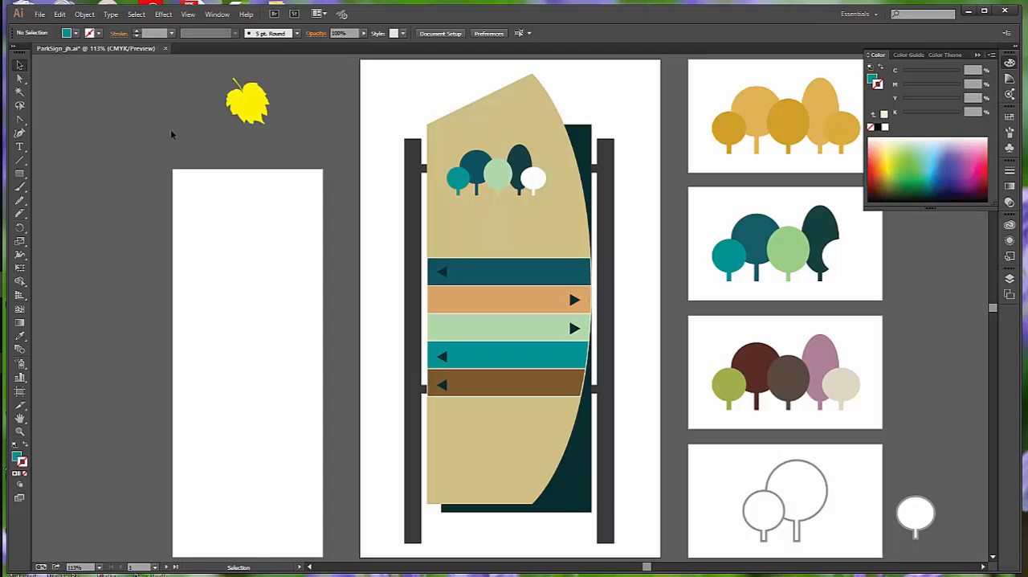
{"action": "left_click", "coordinate": [40, 14]}
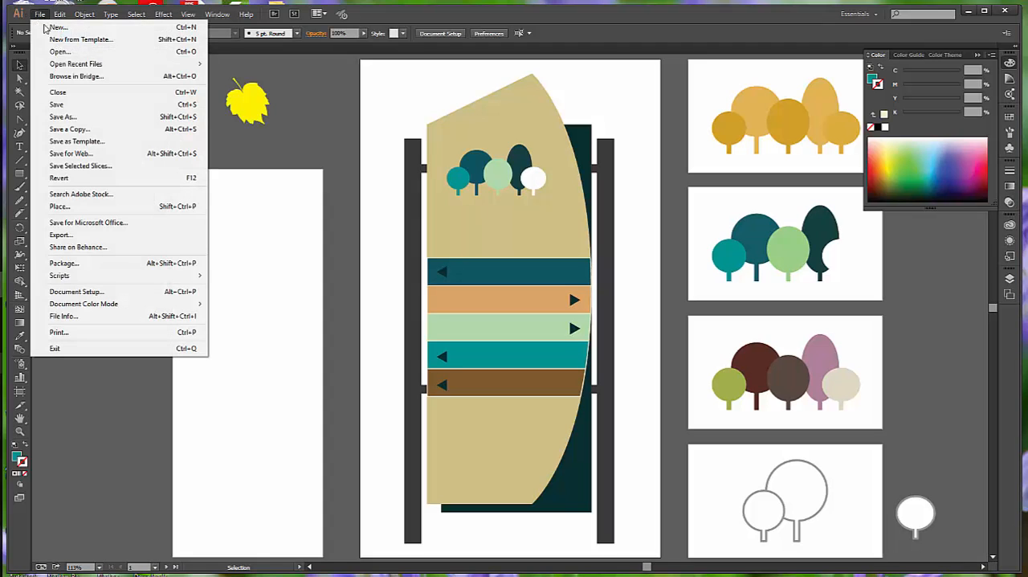
{"action": "left_click", "coordinate": [102, 105]}
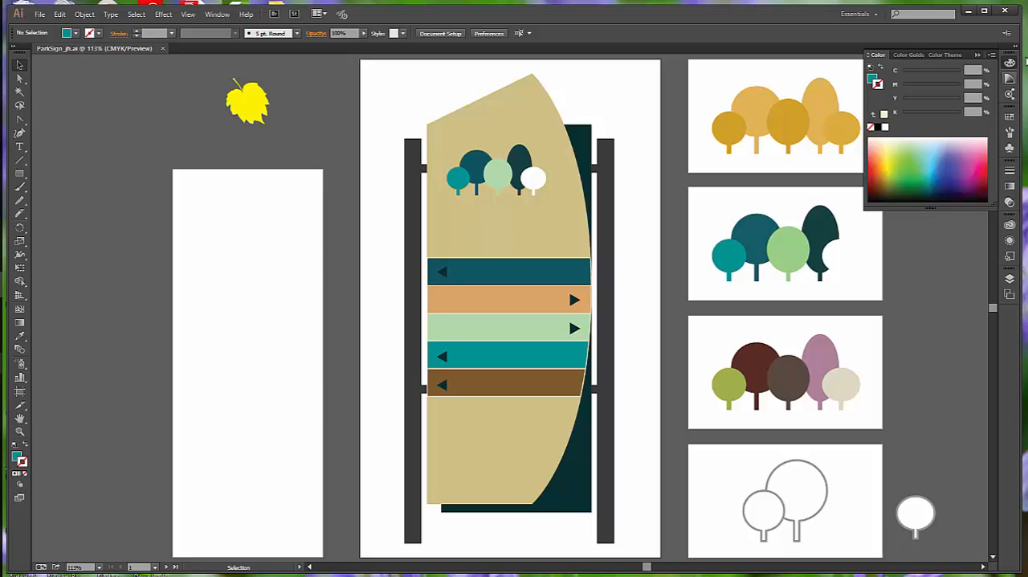
View the Aqua swatch's options and close them without changes
{"action": "left_click", "coordinate": [1010, 117]}
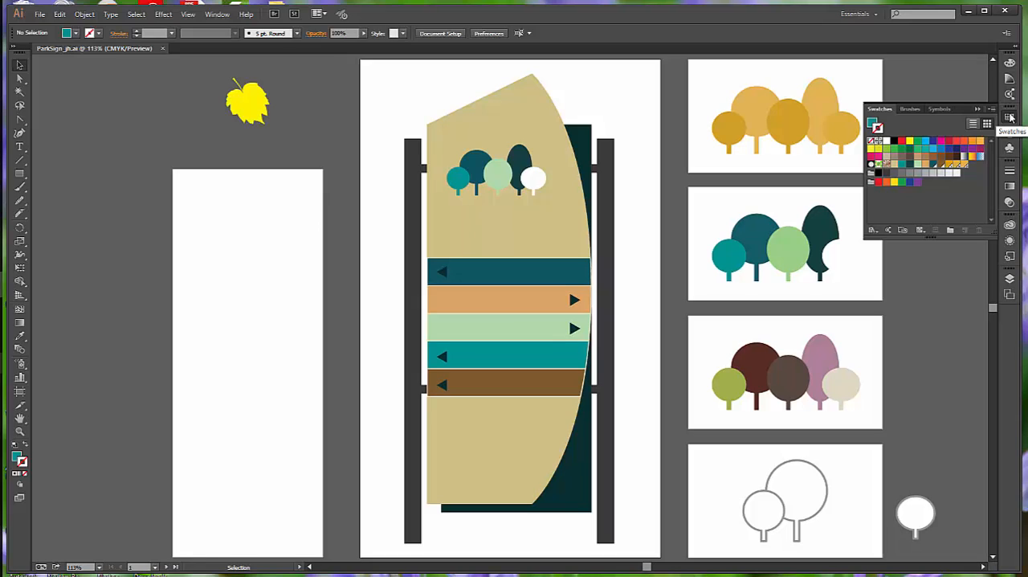
{"action": "double_click", "coordinate": [901, 167]}
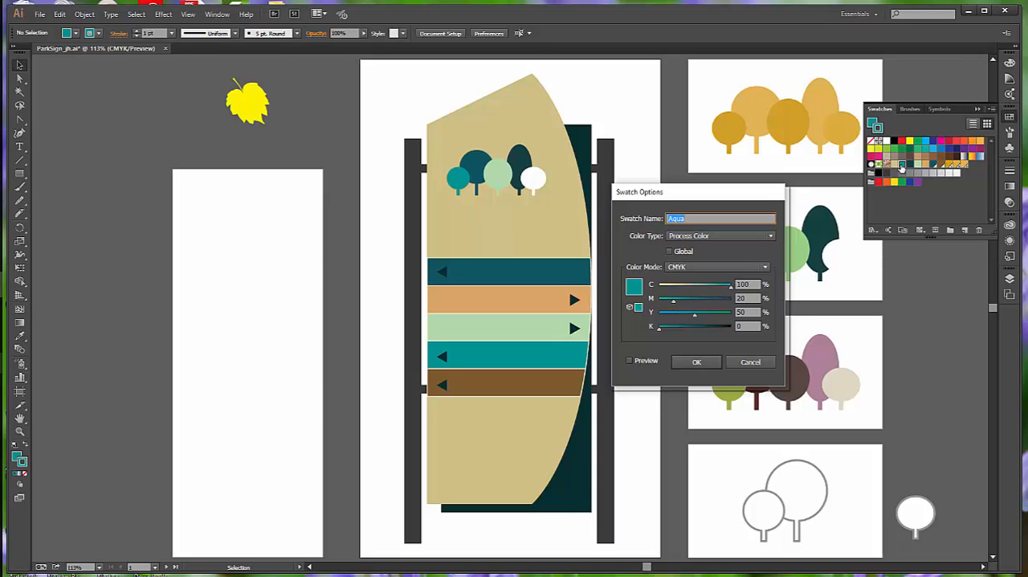
{"action": "left_click", "coordinate": [750, 361]}
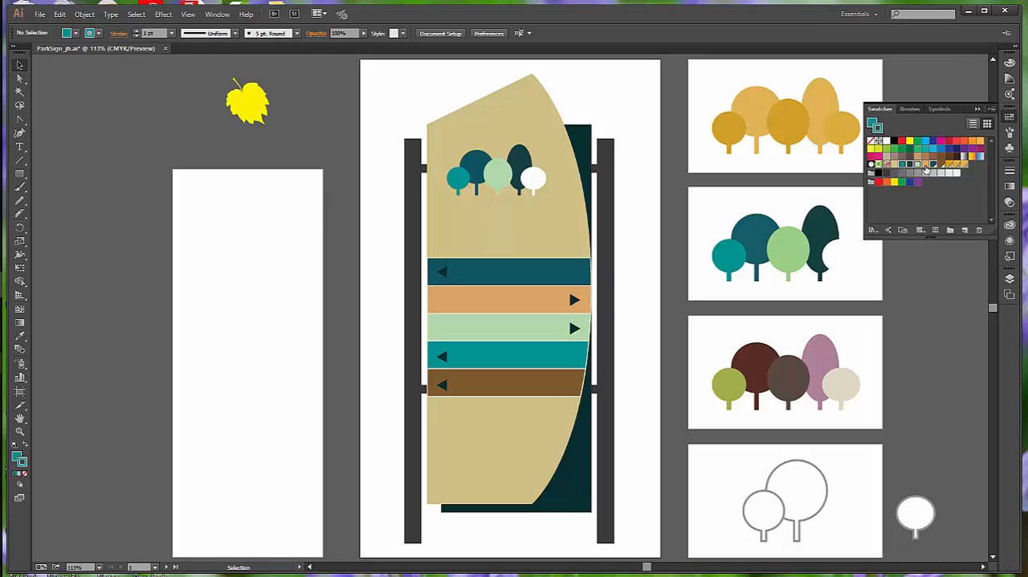
Group the four selected tree color swatches into a new color group named Tree Logo
{"action": "left_click", "coordinate": [951, 232]}
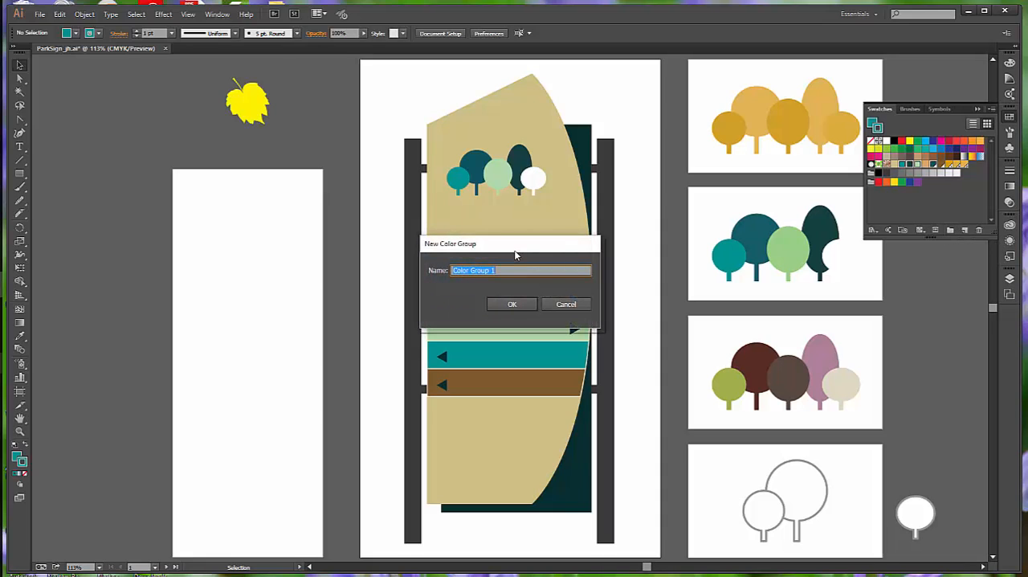
{"action": "type", "text": "Tree Logo"}
{"action": "left_click", "coordinate": [508, 305]}
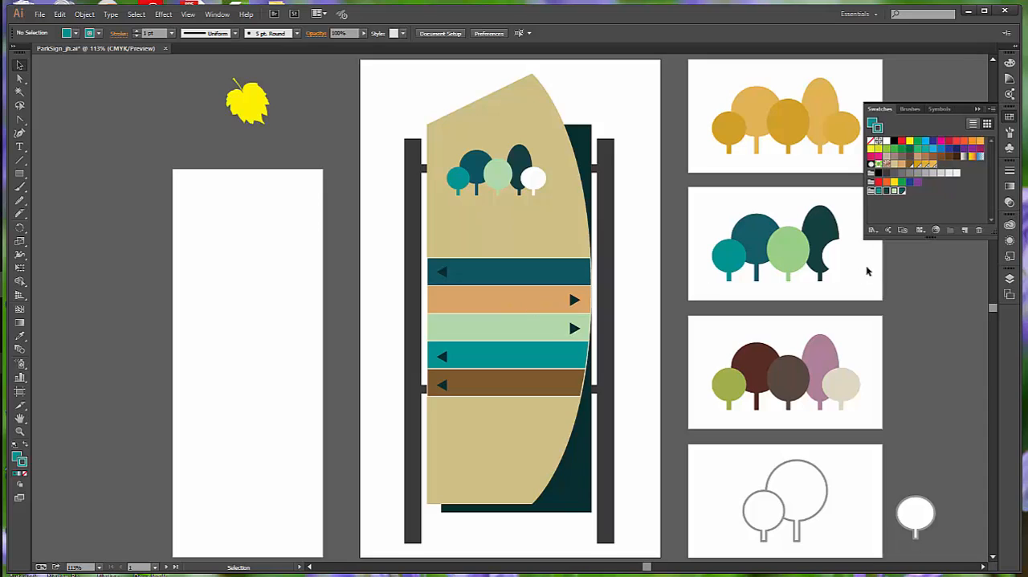
{"action": "left_click", "coordinate": [906, 201]}
{"action": "left_click_drag", "start_coordinate": [939, 239], "coordinate": [938, 250]}
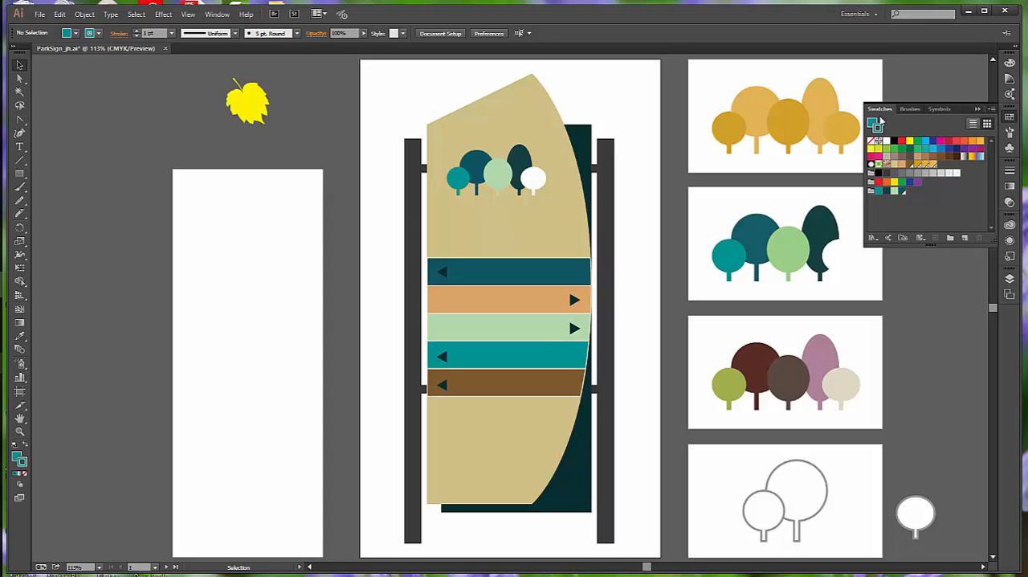
Check the White swatch's options without changes and move the swatch into the Tree Logo color group
{"action": "double_click", "coordinate": [888, 145]}
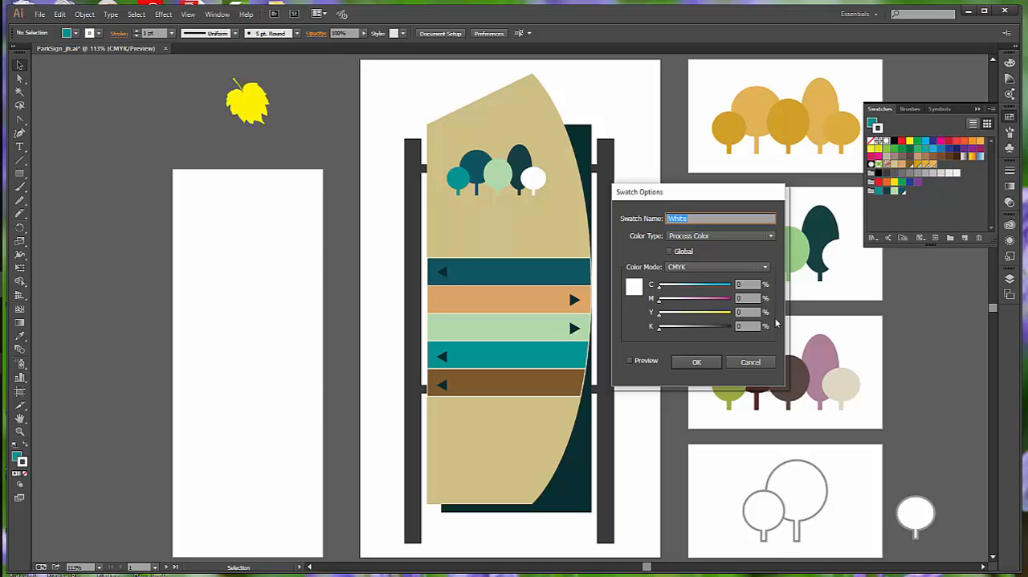
{"action": "left_click", "coordinate": [743, 361]}
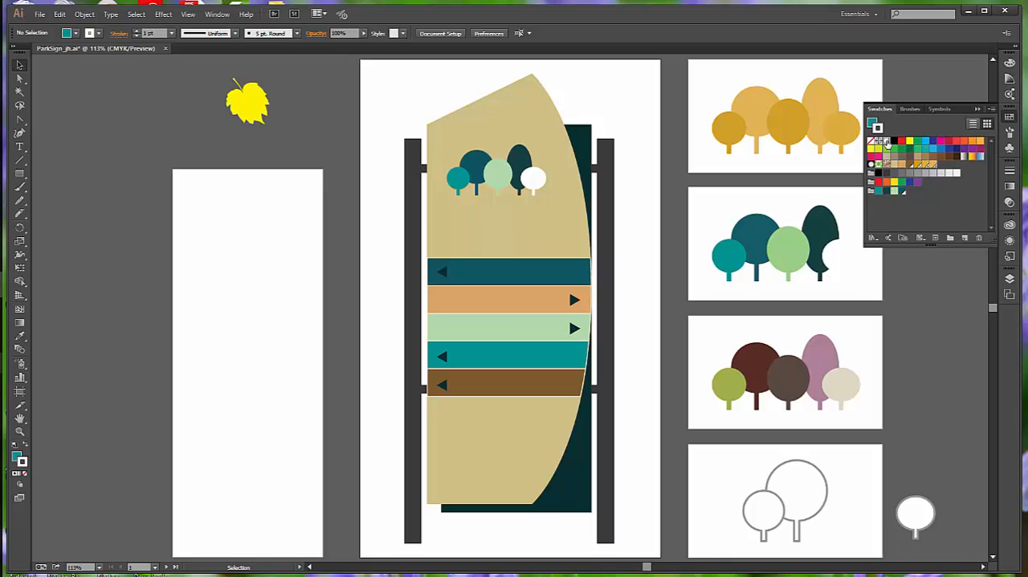
{"action": "left_click_drag", "start_coordinate": [889, 144], "coordinate": [898, 191]}
{"action": "left_click_drag", "start_coordinate": [896, 186], "coordinate": [899, 194]}
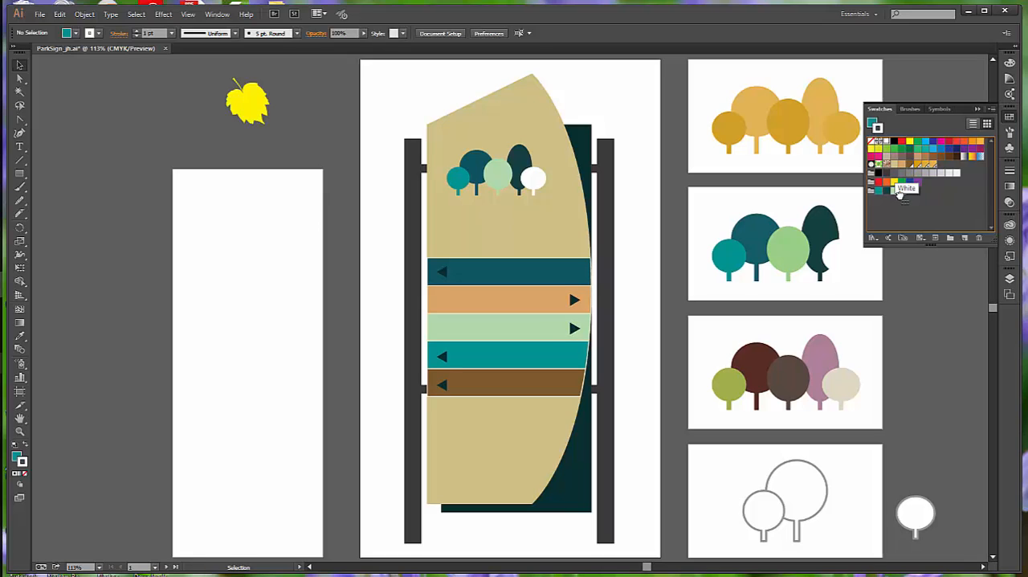
{"action": "left_click_drag", "start_coordinate": [900, 195], "coordinate": [900, 196]}
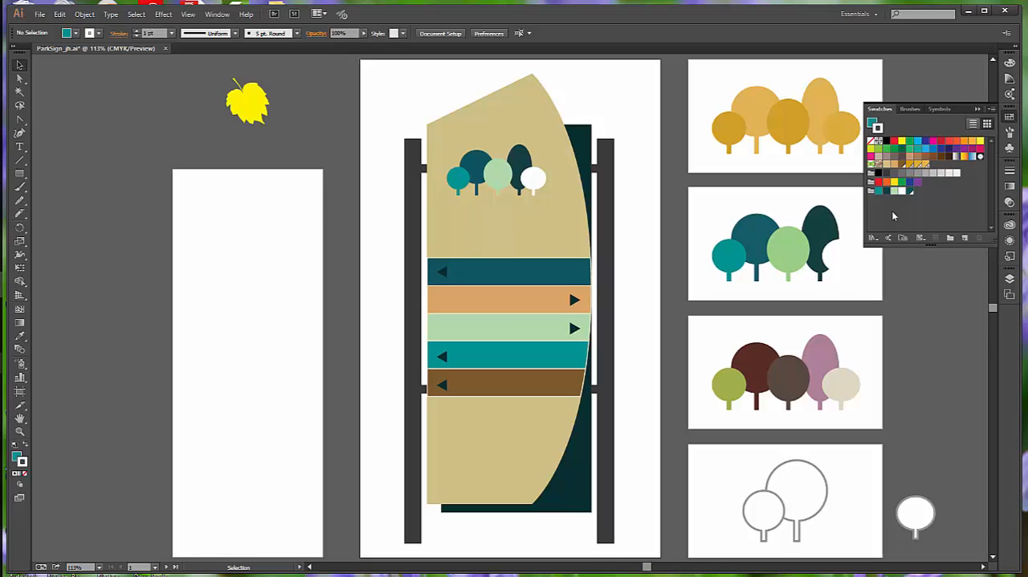
Pick the Forest Green swatch from the Tree Logo group and examine its color variations in the Color Guide
{"action": "left_click", "coordinate": [1009, 79]}
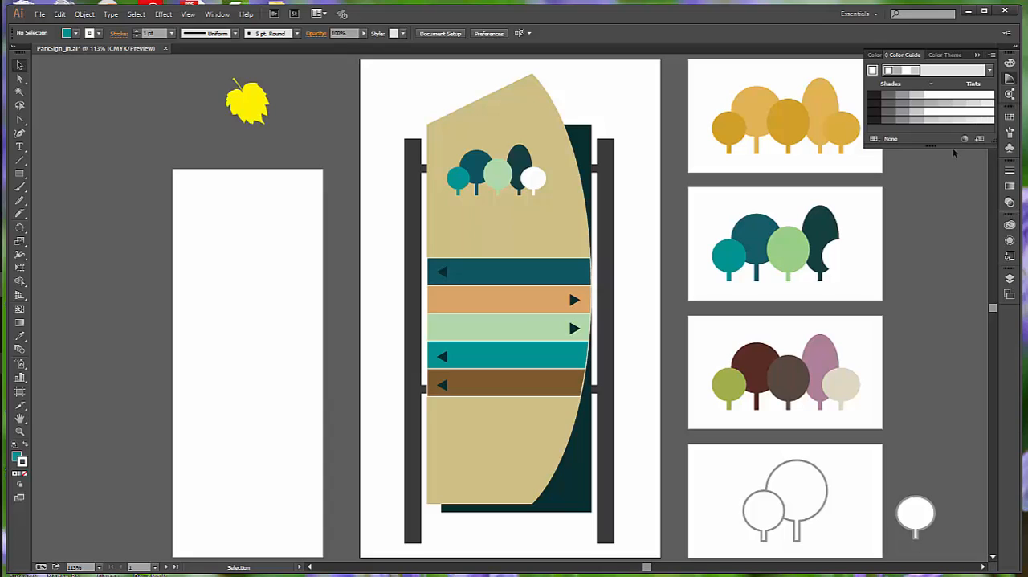
{"action": "left_click_drag", "start_coordinate": [951, 147], "coordinate": [943, 248]}
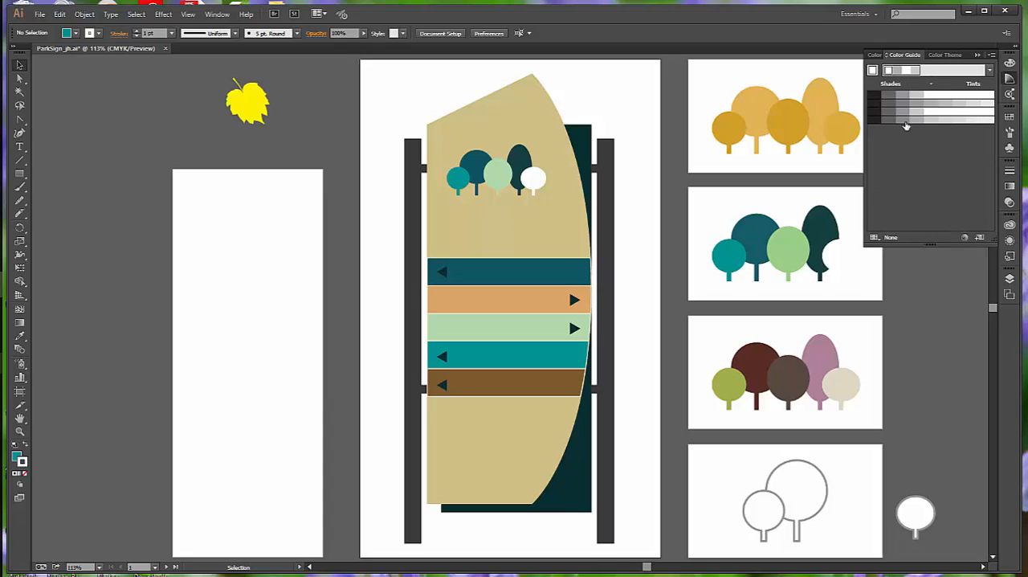
{"action": "left_click", "coordinate": [1009, 119]}
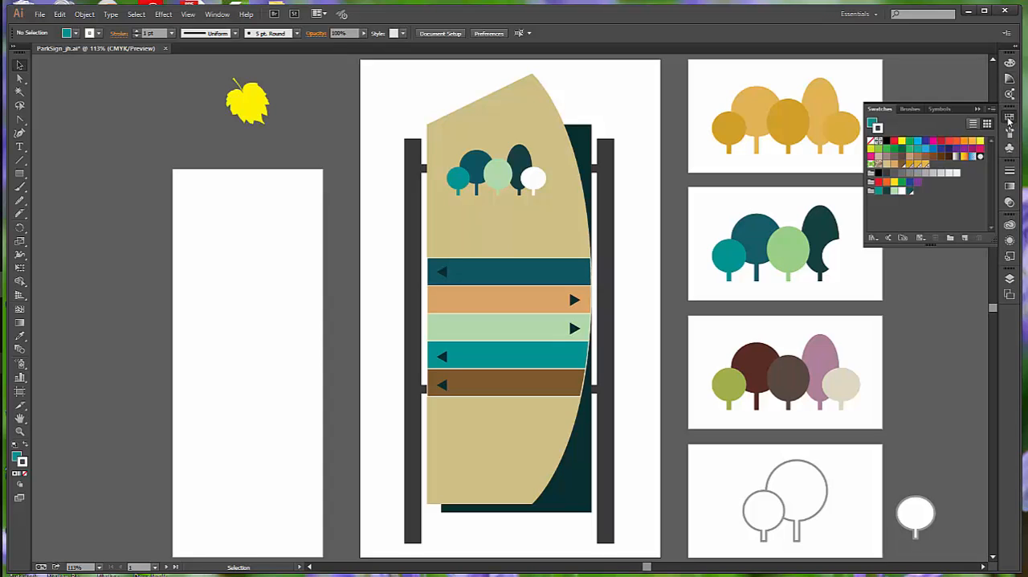
{"action": "left_click", "coordinate": [907, 191]}
{"action": "left_click", "coordinate": [1010, 62]}
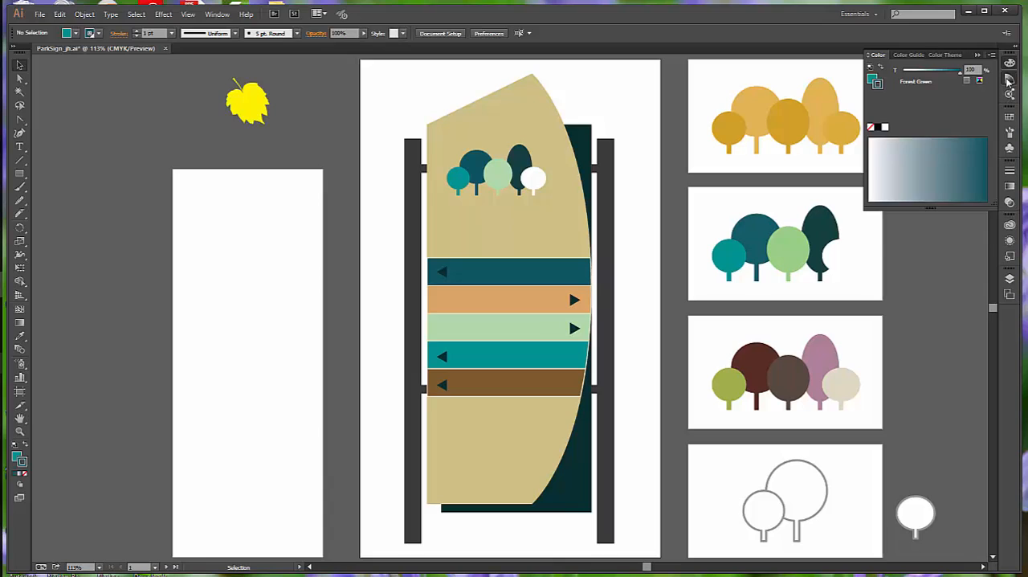
{"action": "left_click", "coordinate": [1009, 79]}
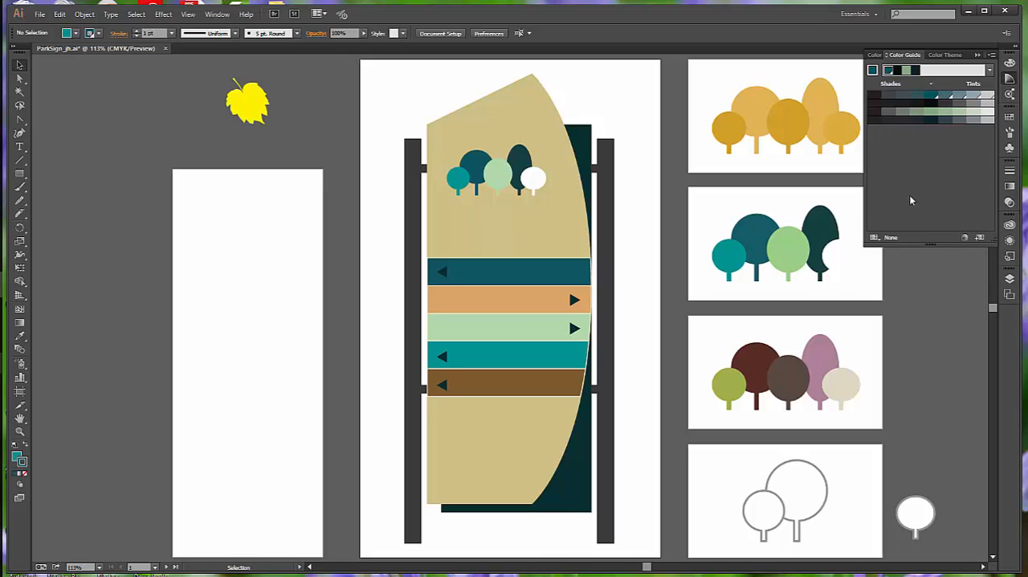
On artboard 3, select the small teal tree and set its fill as the Color Guide's base color
{"action": "left_click", "coordinate": [155, 568]}
{"action": "left_click", "coordinate": [172, 533]}
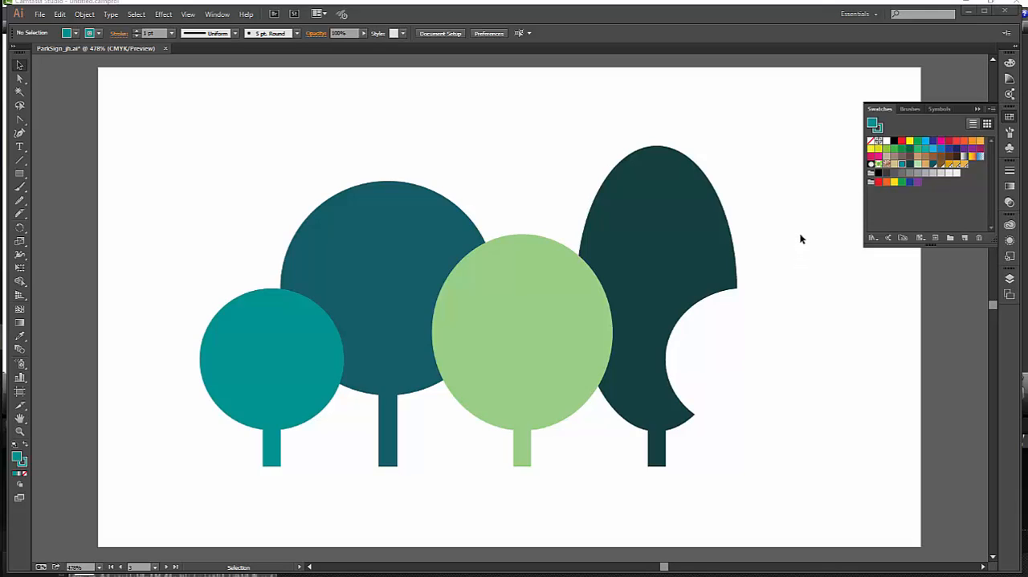
{"action": "left_click", "coordinate": [290, 369]}
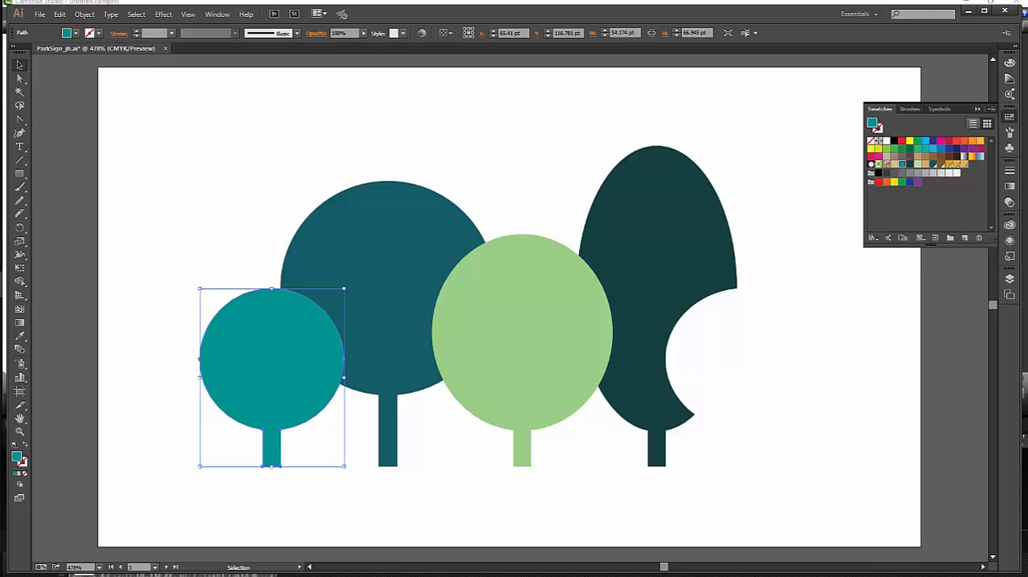
{"action": "left_click", "coordinate": [1010, 79]}
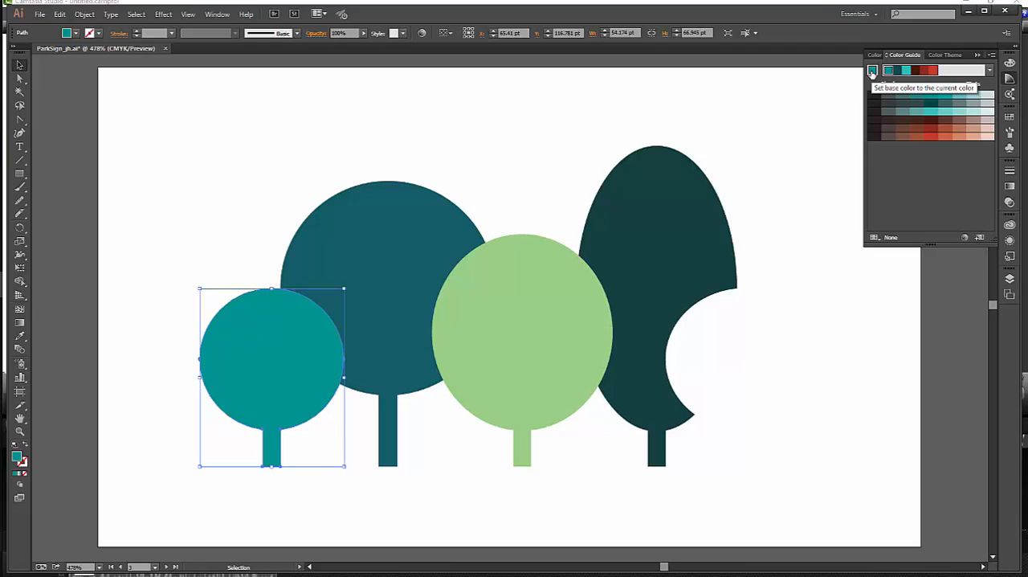
{"action": "left_click", "coordinate": [872, 72]}
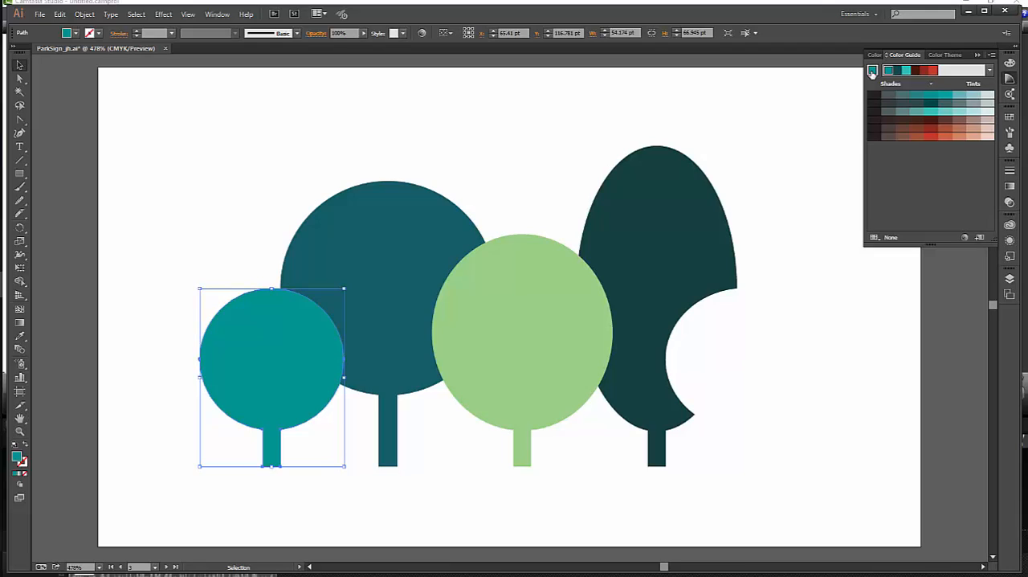
Apply the Analogous harmony rule and save its colors as a color group in the Swatches
{"action": "left_click", "coordinate": [989, 70]}
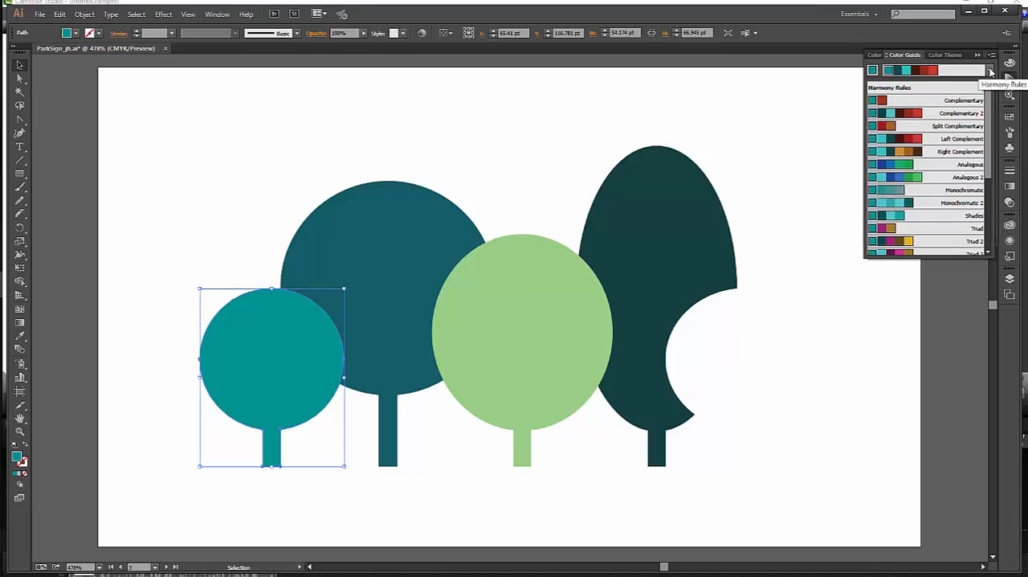
{"action": "left_click", "coordinate": [970, 165]}
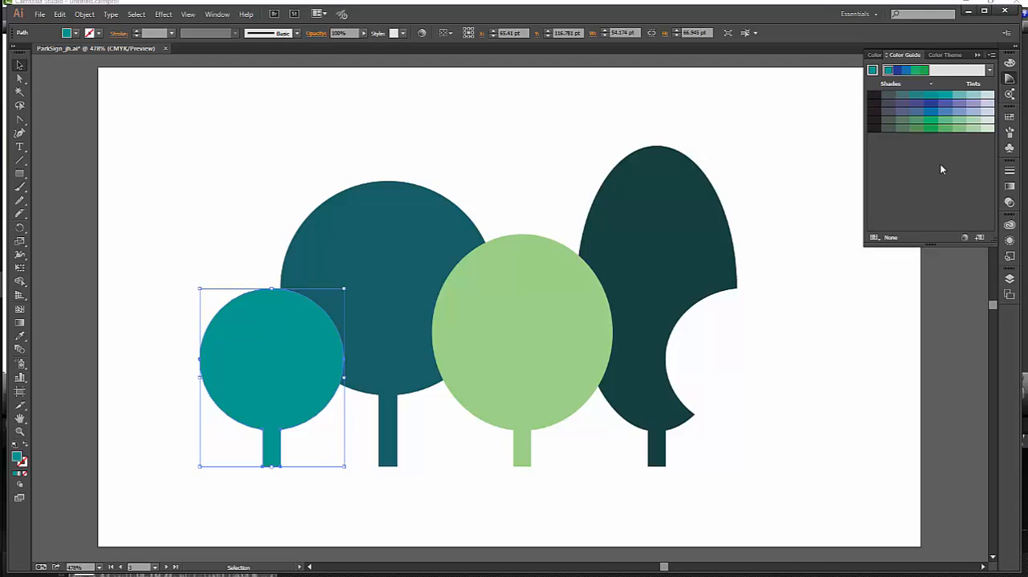
{"action": "left_click", "coordinate": [978, 239]}
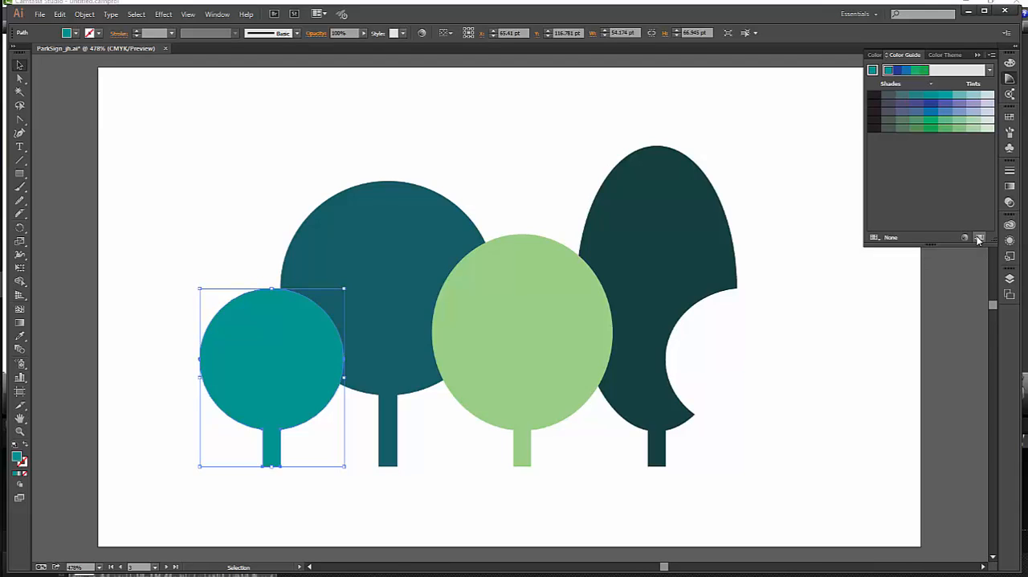
{"action": "left_click", "coordinate": [1010, 117]}
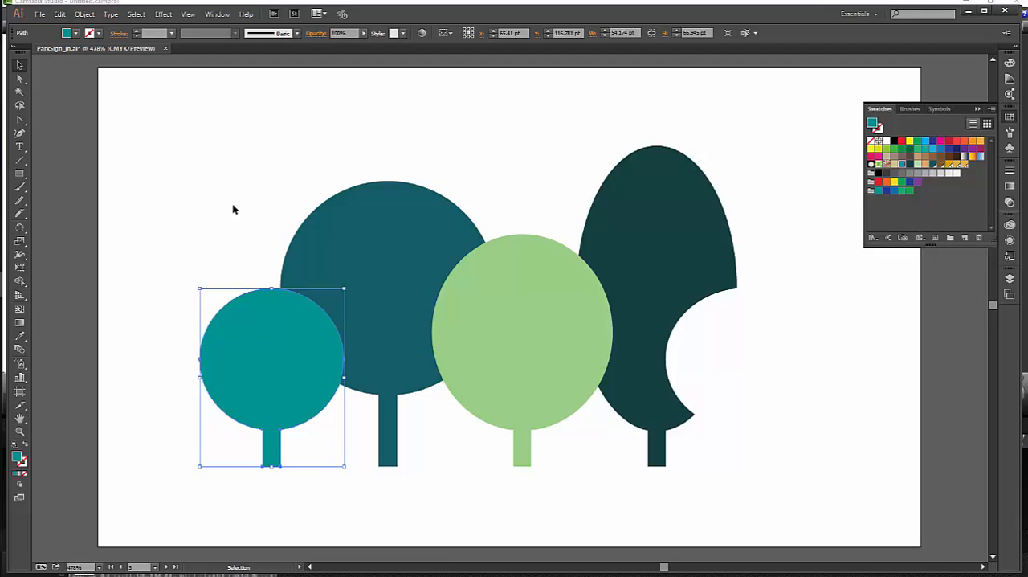
Deselect the artwork, pick a medium blue variation in the Color Guide, and set it as the base color
{"action": "left_click", "coordinate": [522, 139]}
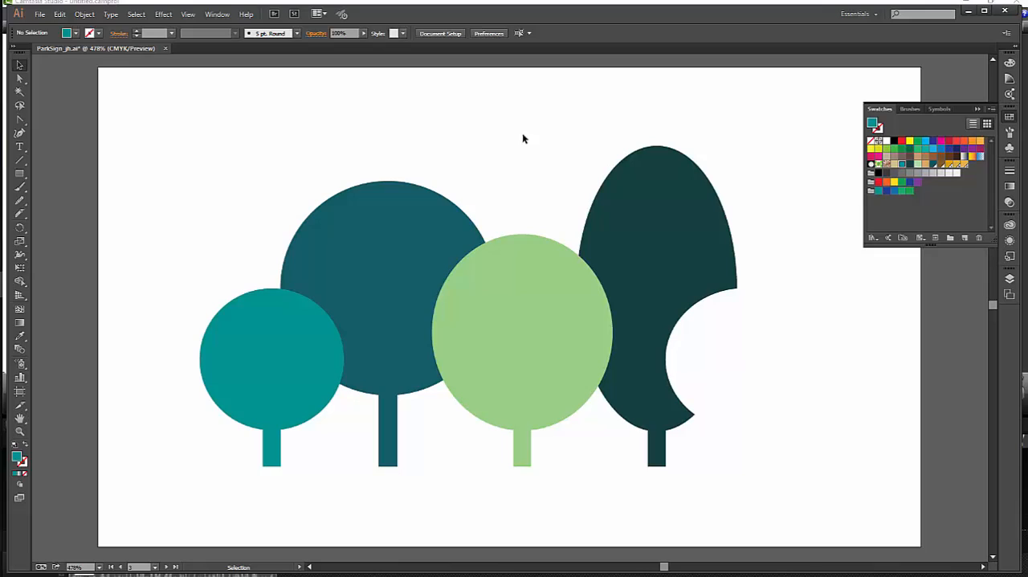
{"action": "left_click", "coordinate": [1010, 78]}
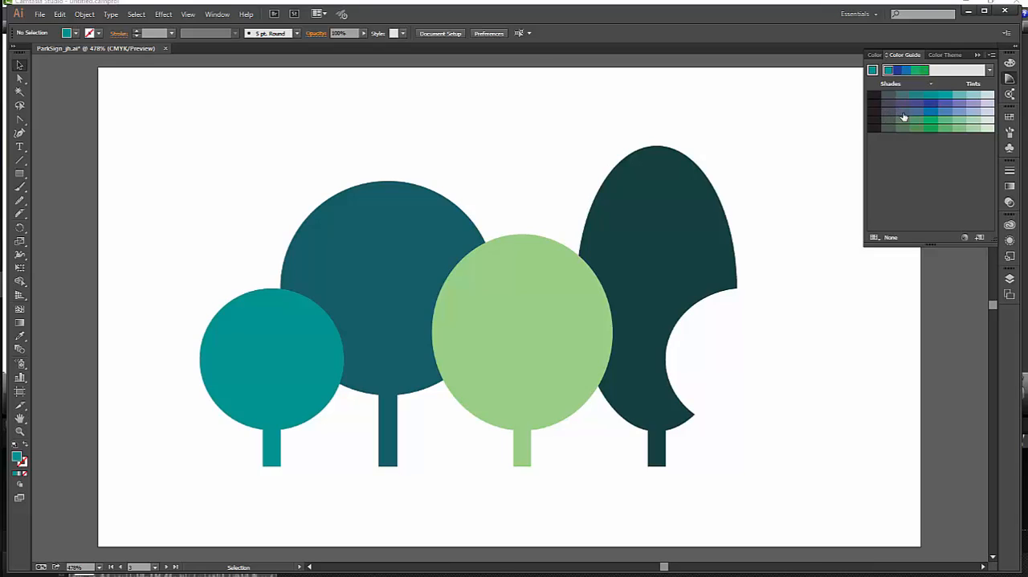
{"action": "left_click", "coordinate": [944, 112]}
{"action": "left_click", "coordinate": [871, 70]}
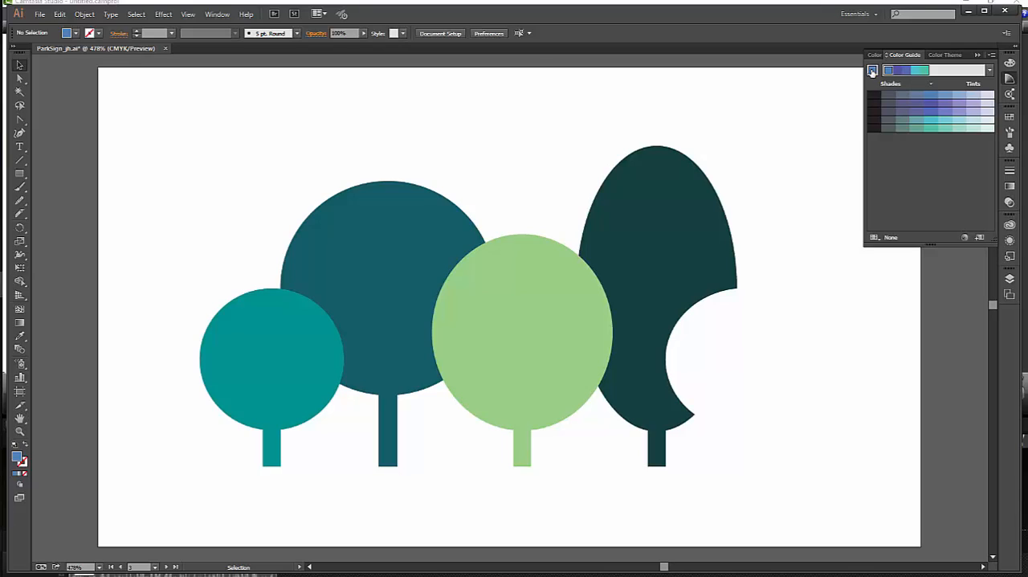
Apply the Complementary 2 harmony rule to the blue base color in the Color Guide
{"action": "left_click", "coordinate": [989, 71]}
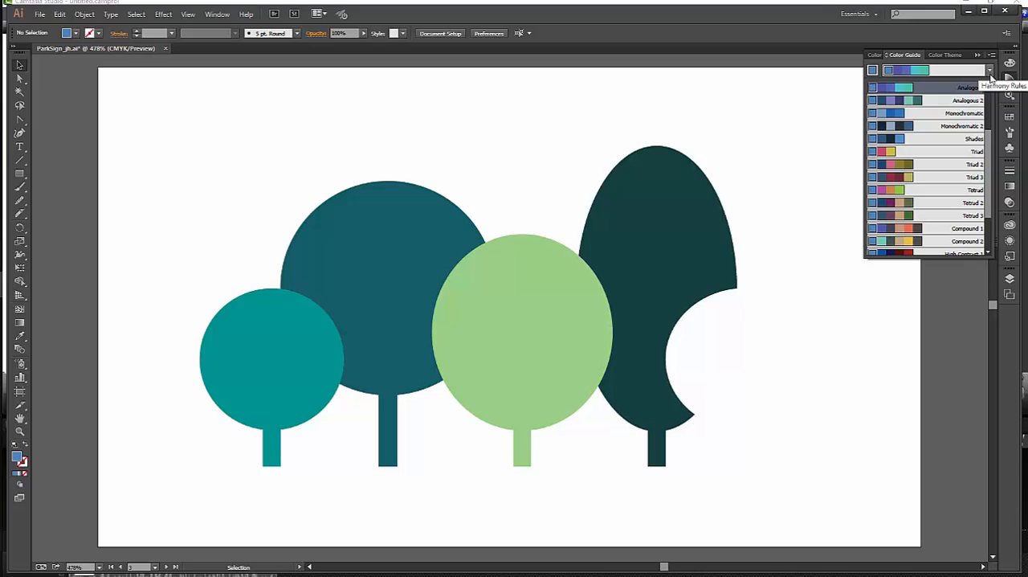
{"action": "scroll", "coordinate": [991, 151], "scroll_direction": "up", "scroll_amount": 2}
{"action": "scroll", "coordinate": [989, 122], "scroll_direction": "up", "scroll_amount": 1}
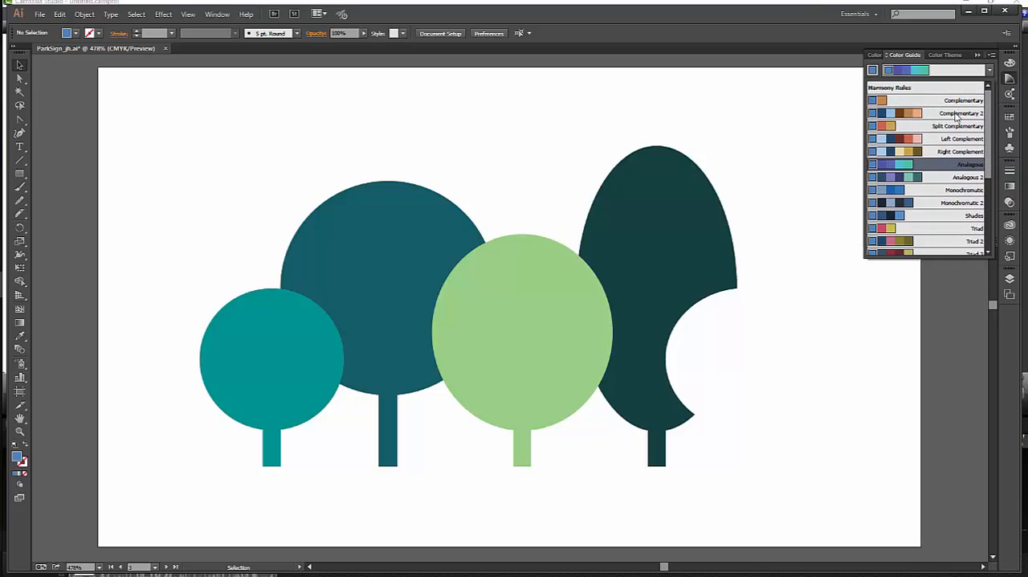
{"action": "left_click", "coordinate": [956, 115]}
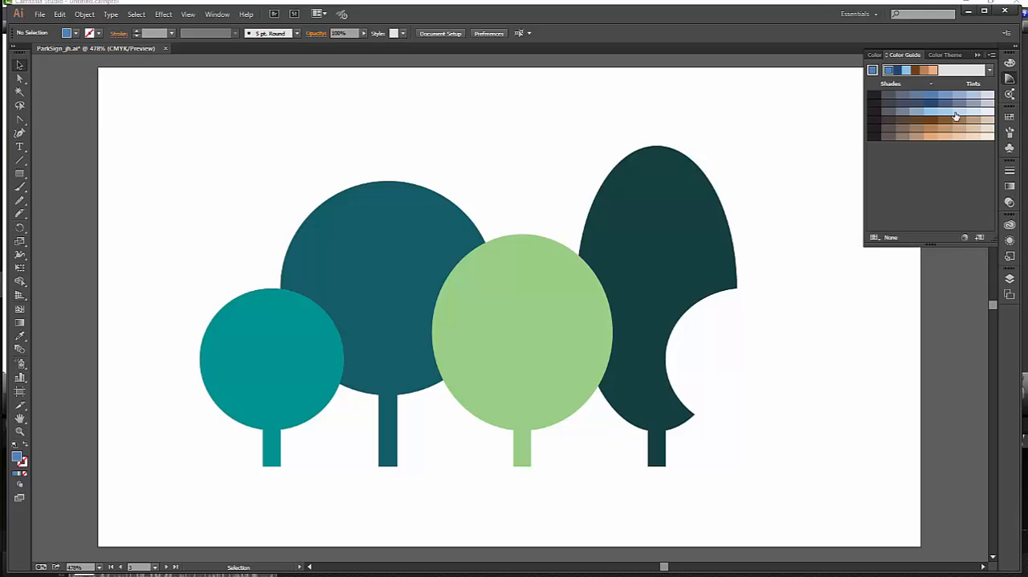
Save the harmony colors as a color group in the Swatches and save the document
{"action": "left_click", "coordinate": [980, 239]}
{"action": "left_click", "coordinate": [1009, 118]}
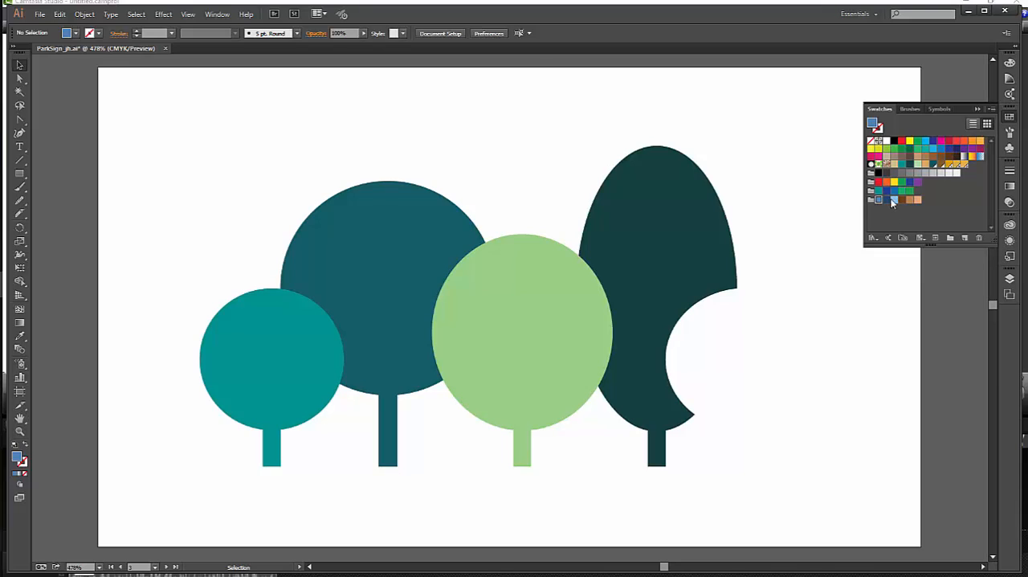
{"action": "left_click", "coordinate": [37, 14]}
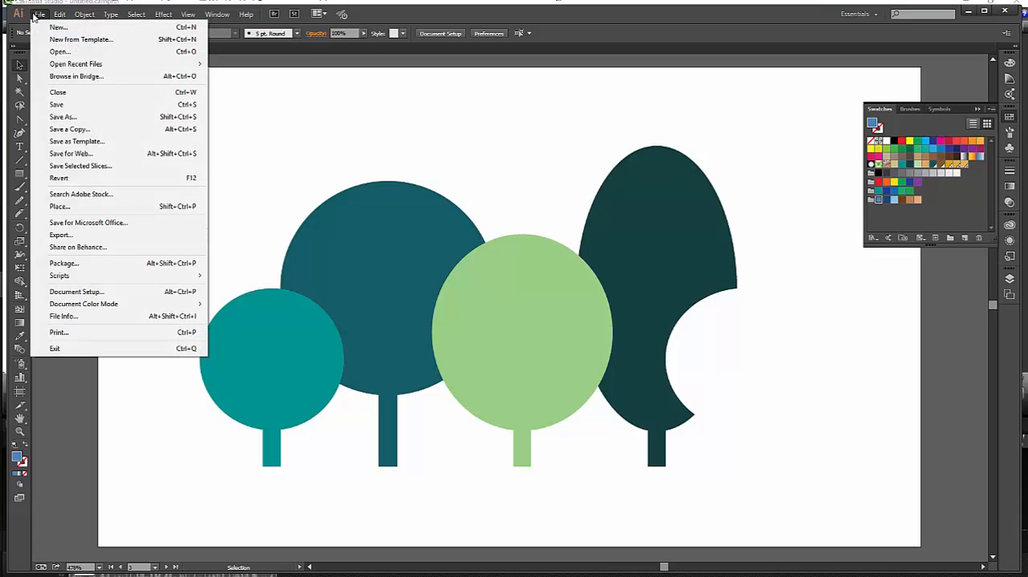
{"action": "left_click", "coordinate": [58, 105]}
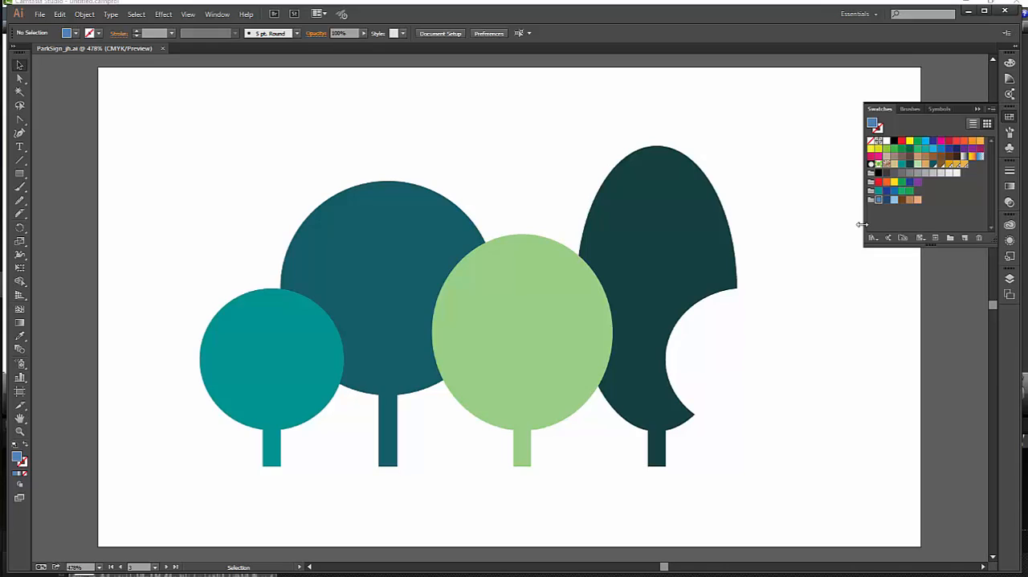
Open the blue-and-brown color group in Edit Colors and rename it Logo 1, keeping the dialog open
{"action": "left_click", "coordinate": [870, 200]}
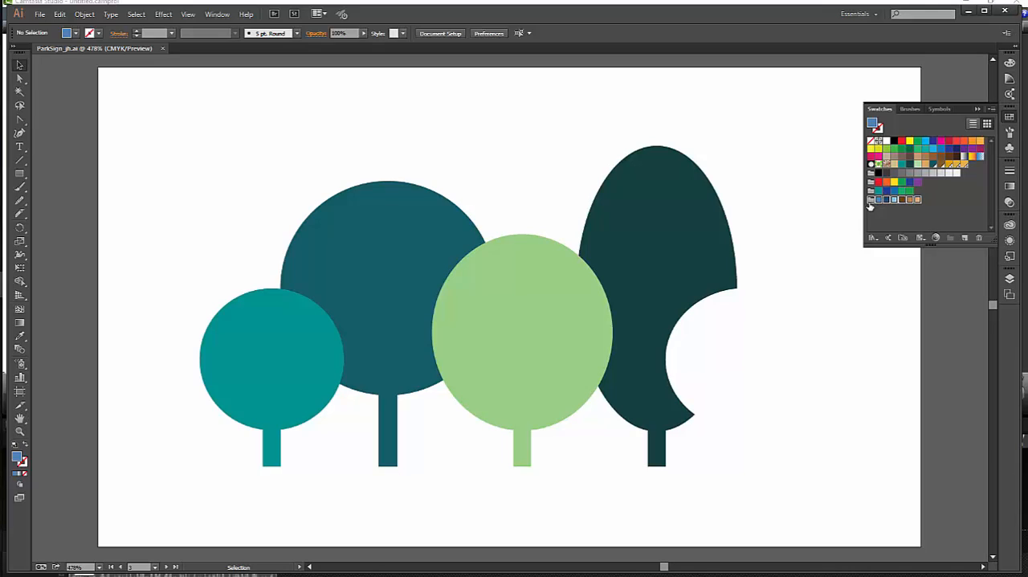
{"action": "left_click", "coordinate": [935, 238]}
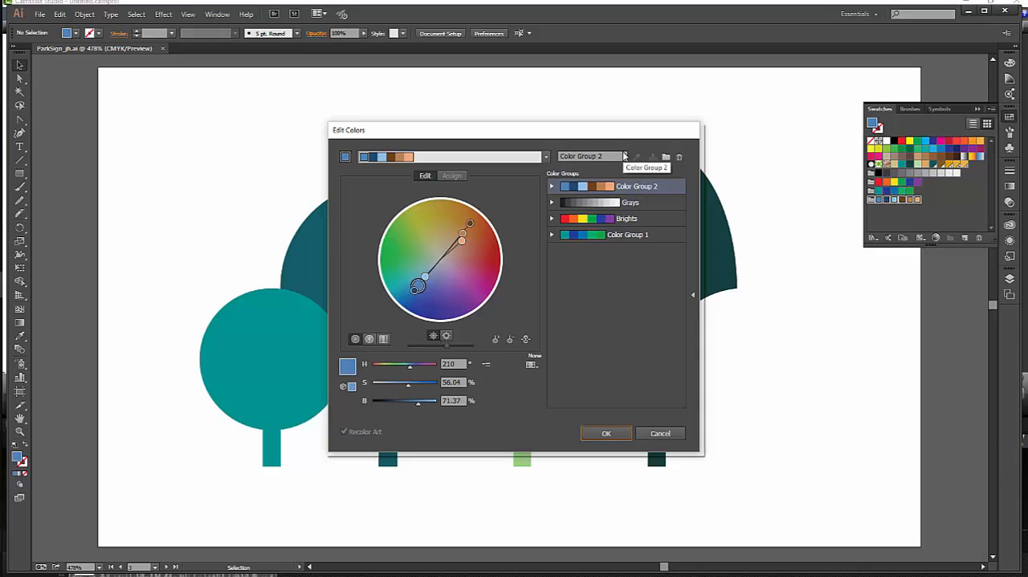
{"action": "left_click", "coordinate": [673, 190]}
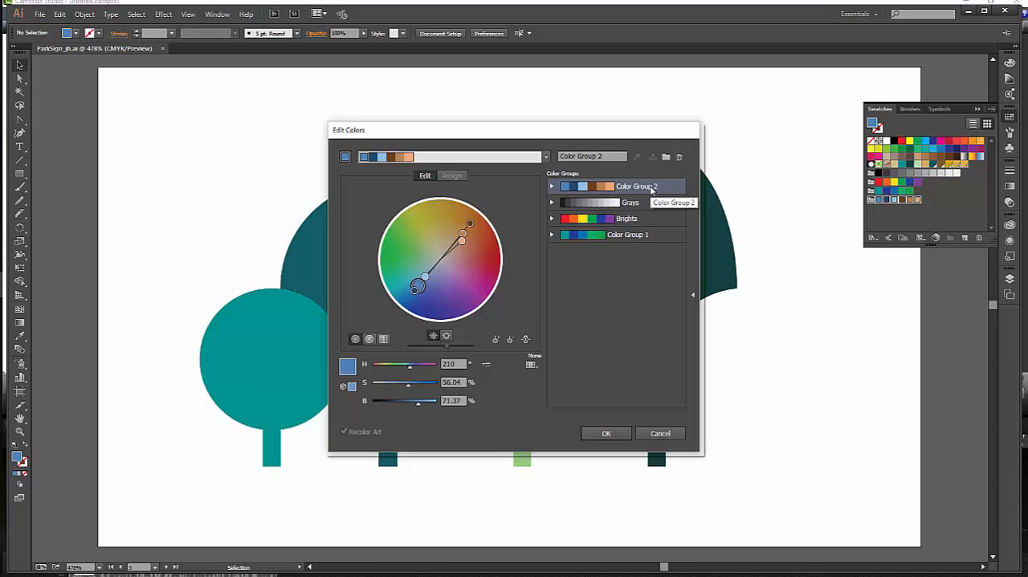
{"action": "double_click", "coordinate": [651, 186]}
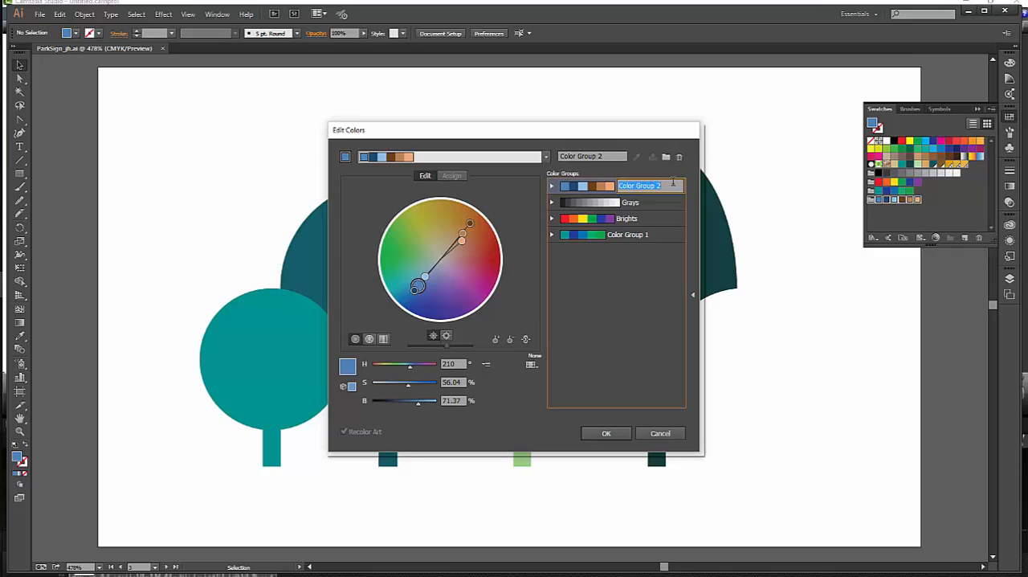
{"action": "type", "text": "Logo 1"}
{"action": "key", "text": "Return"}
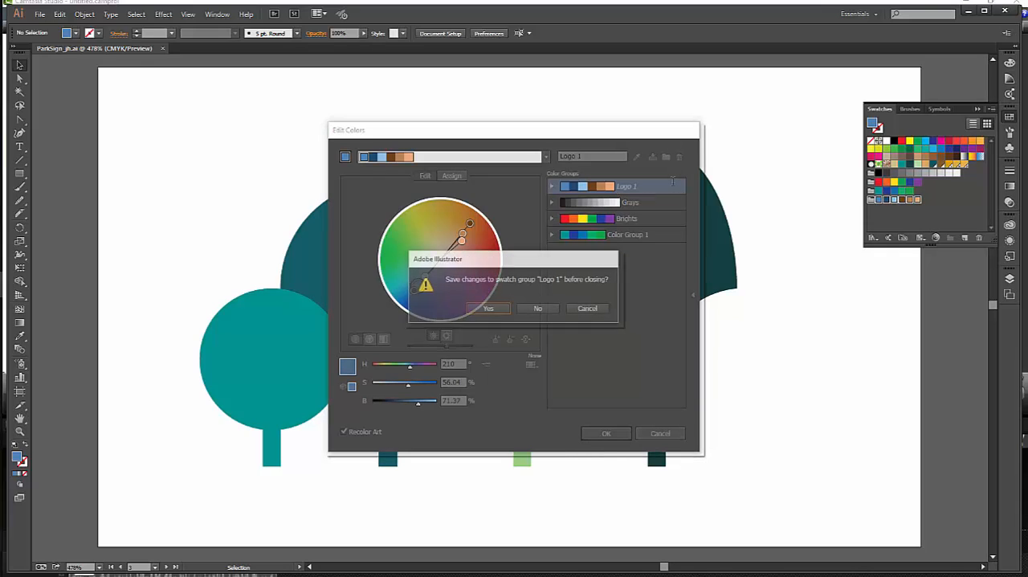
{"action": "left_click", "coordinate": [587, 308]}
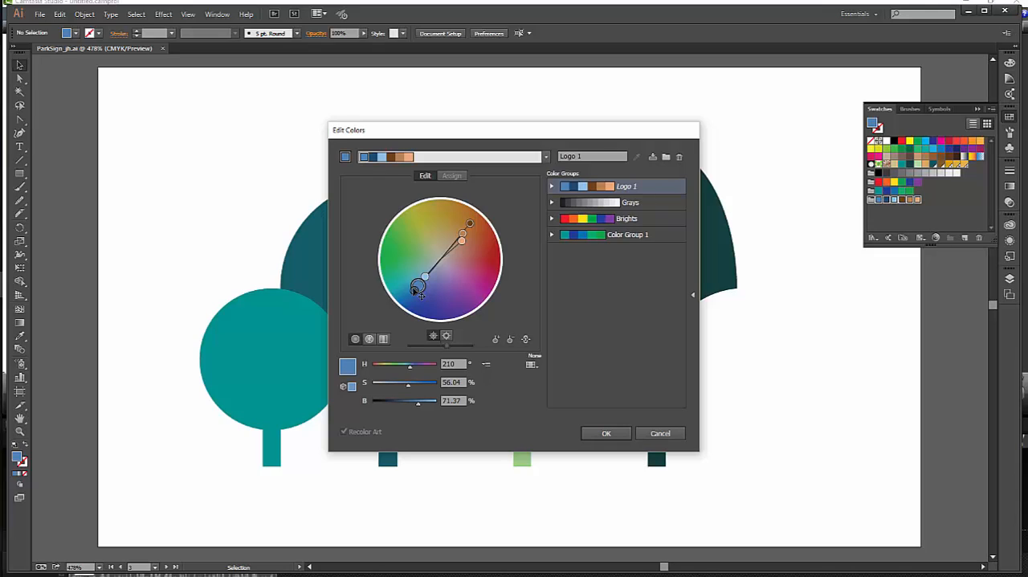
Shift the dark blue on the linked color wheel to a hue of about 226° and 85% saturation, with brightness at 70%
{"action": "left_click_drag", "start_coordinate": [417, 295], "coordinate": [422, 311]}
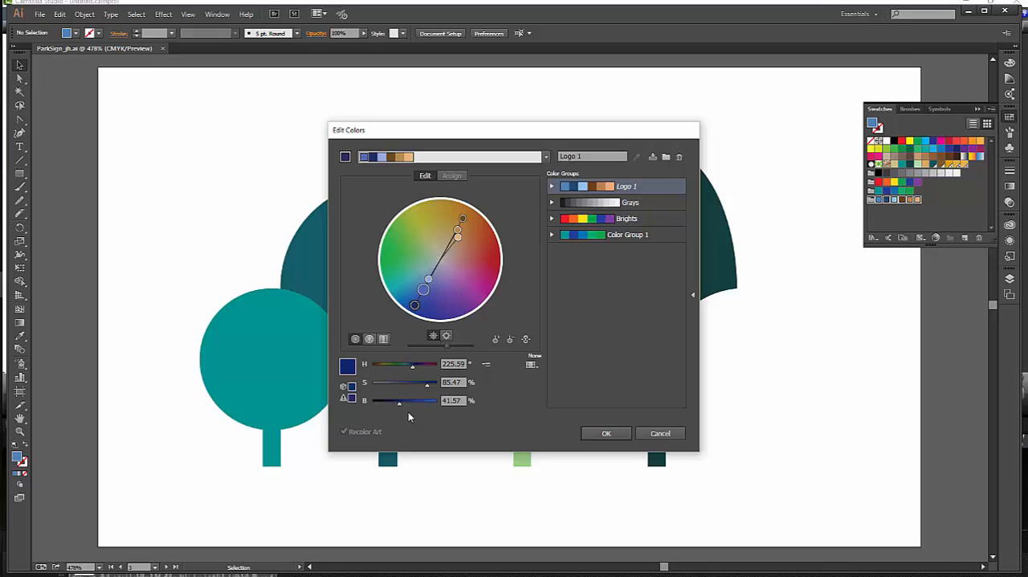
{"action": "left_click_drag", "start_coordinate": [397, 407], "coordinate": [416, 407]}
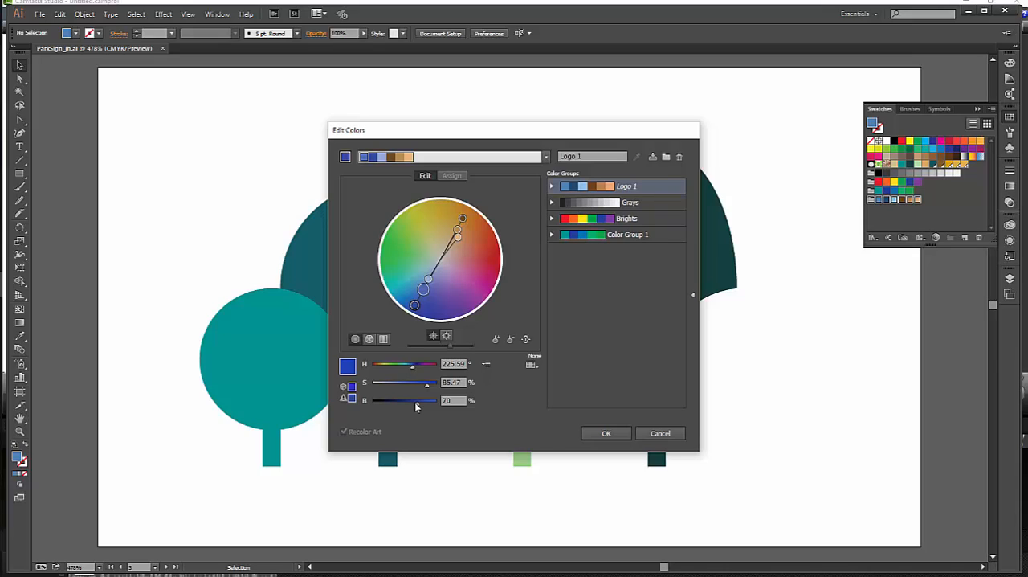
Unlink the harmony colors and switch the color adjustment sliders to CMYK mode
{"action": "left_click", "coordinate": [526, 340]}
{"action": "left_click", "coordinate": [485, 366]}
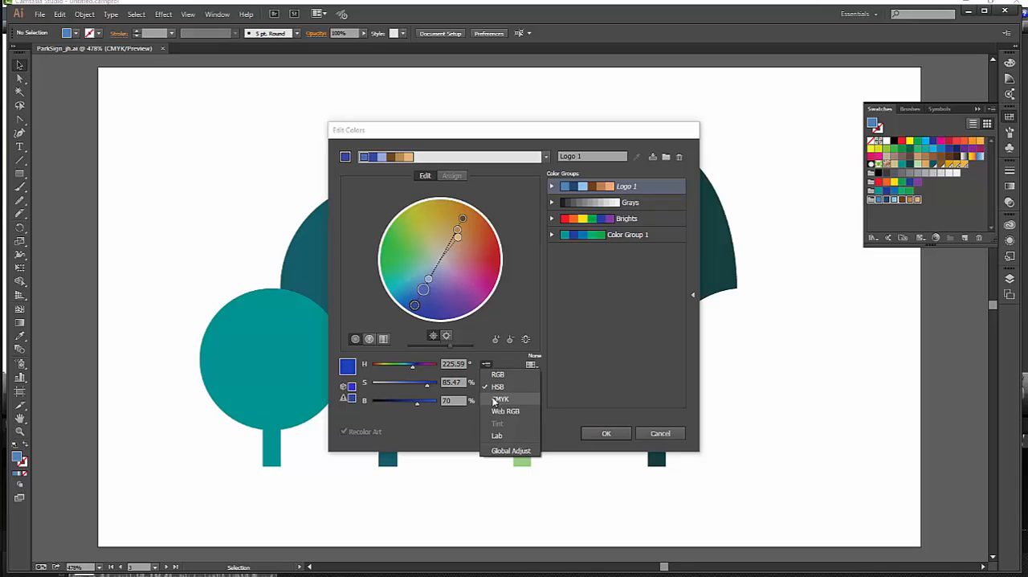
{"action": "left_click", "coordinate": [495, 399]}
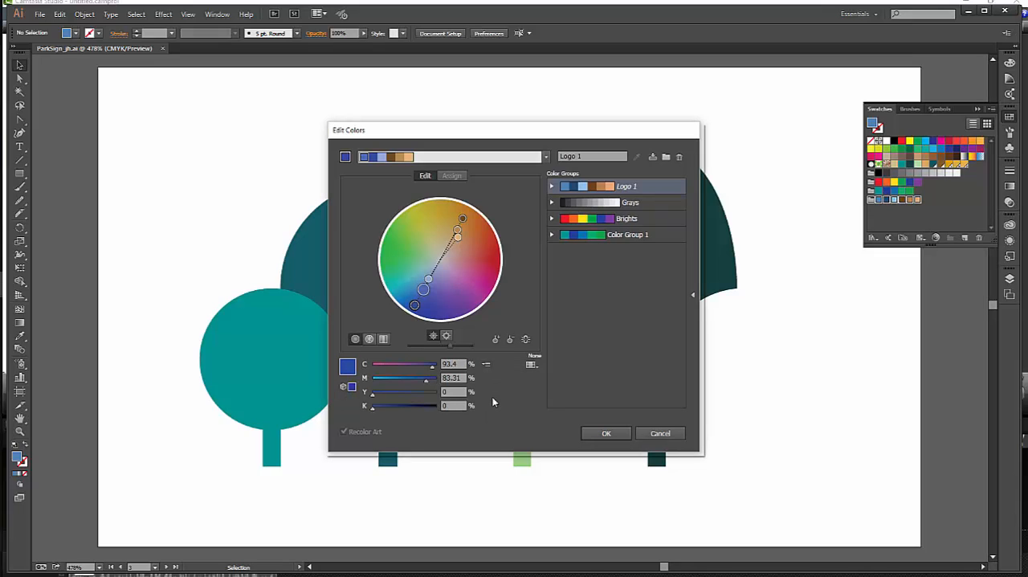